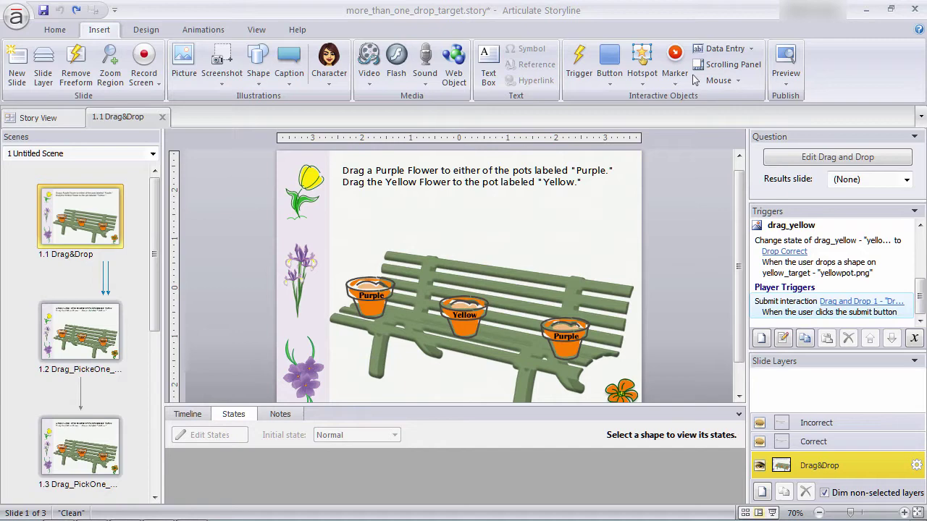
# Step: Review the drag items and drop targets in slide 1.1's Drag and Drop question, and close the form without saving
pyautogui.click(796, 160)
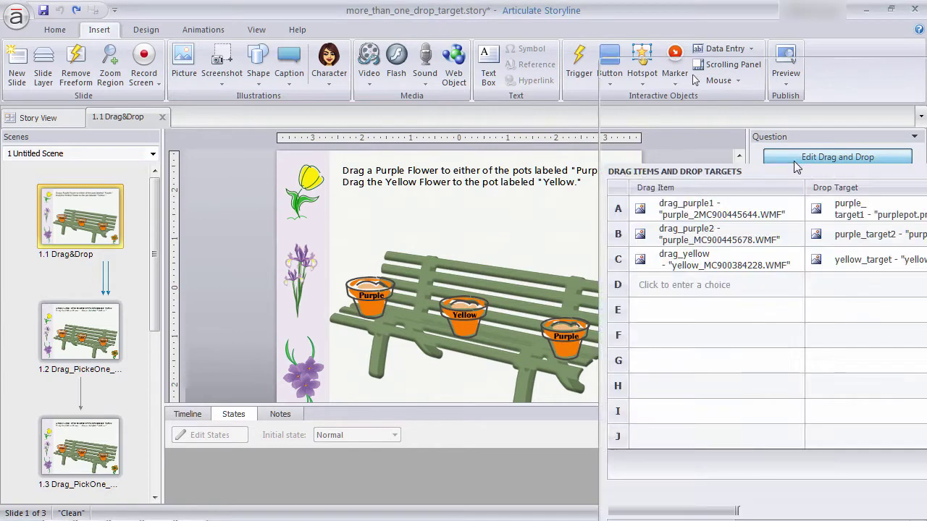
pyautogui.moveTo(835, 75)
pyautogui.mouseDown()
pyautogui.moveTo(802, 70)
pyautogui.moveTo(829, 67)
pyautogui.mouseUp()
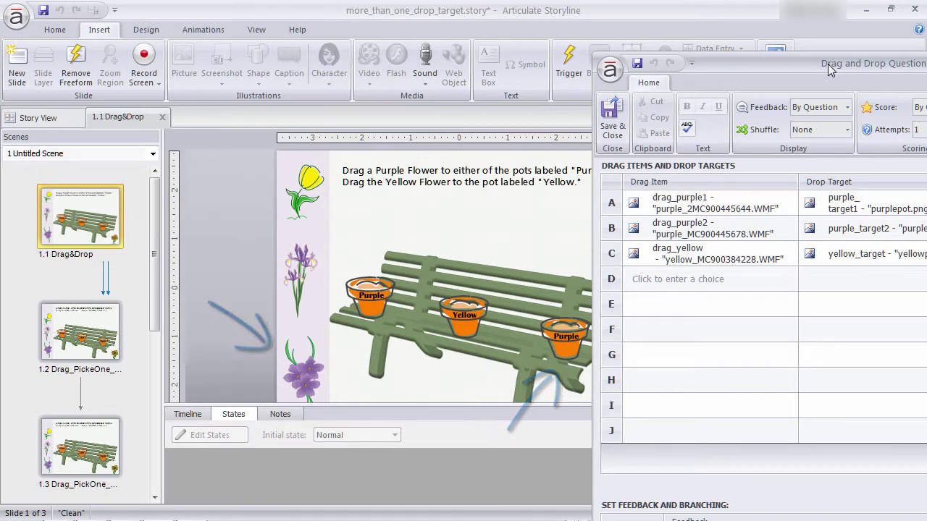
pyautogui.click(610, 70)
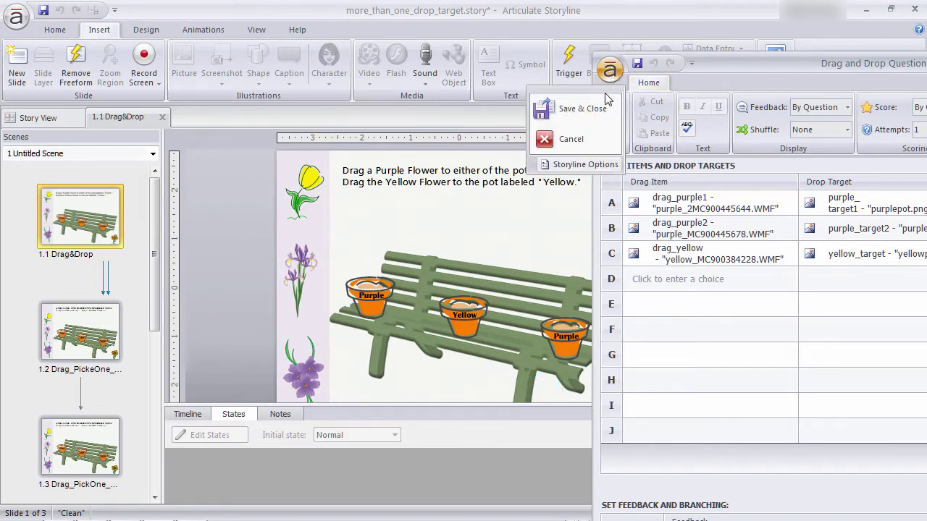
pyautogui.click(606, 136)
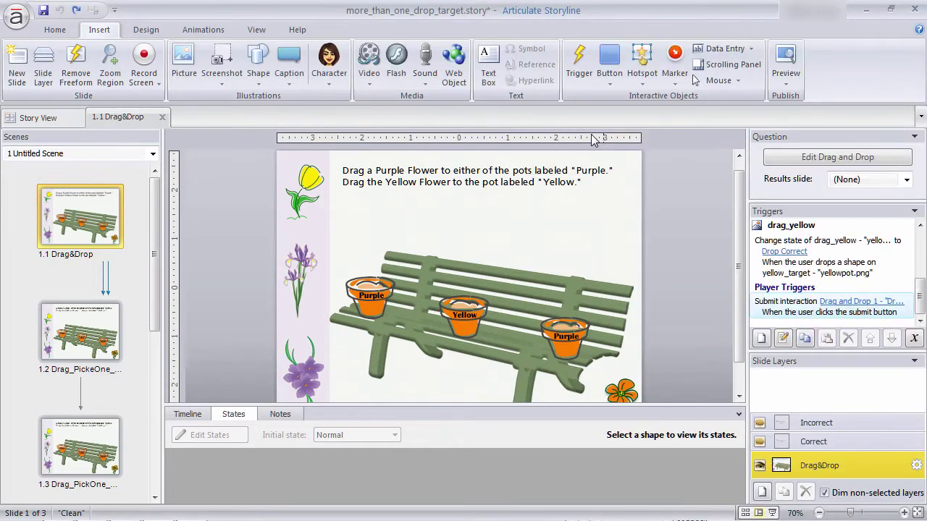
# Step: On slide 1.2, add the Drop Correct state to the yellow tulip and finish editing its states
pyautogui.click(110, 327)
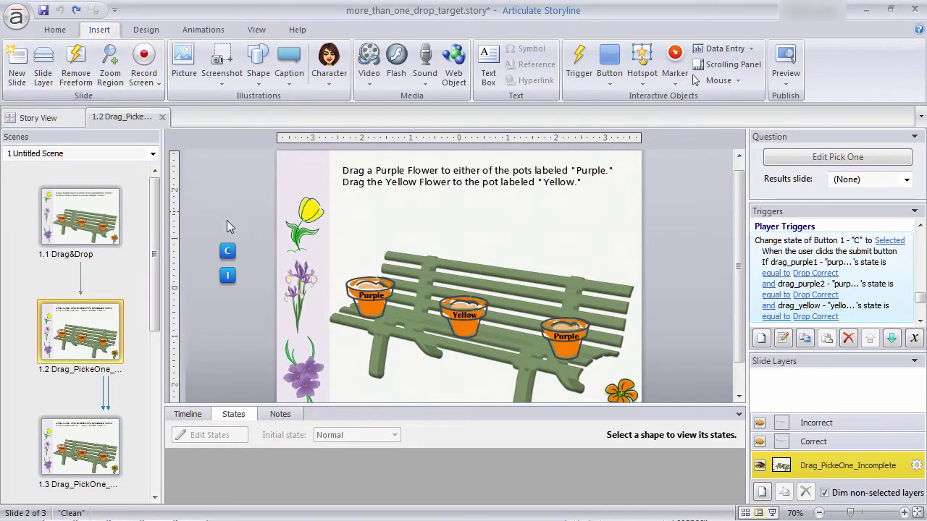
pyautogui.click(297, 285)
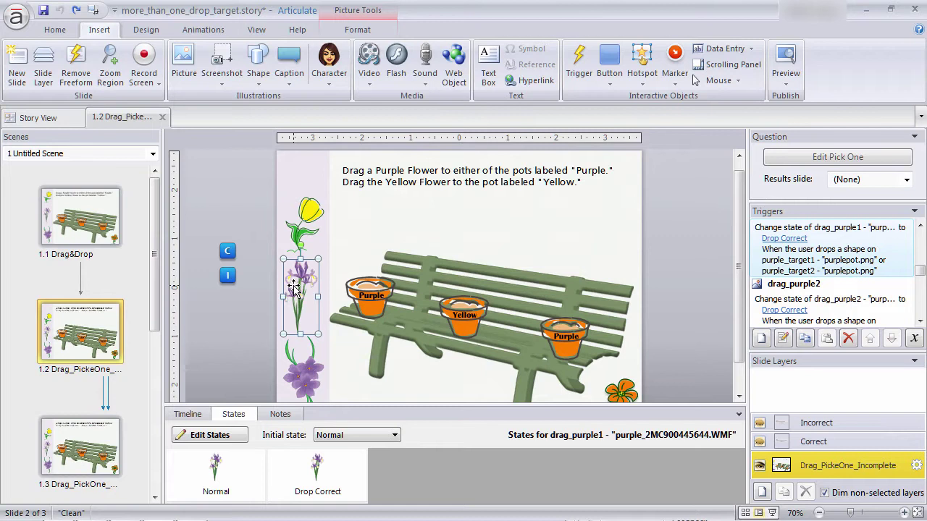
pyautogui.click(309, 226)
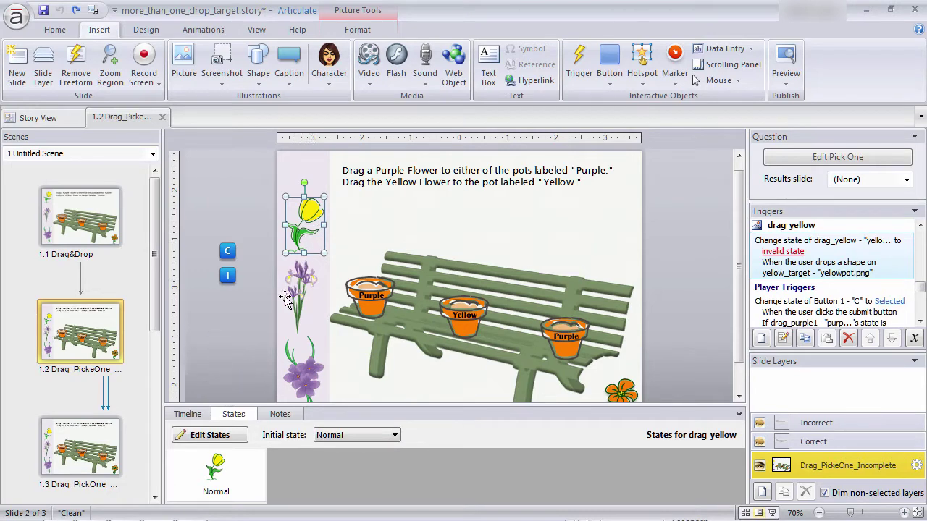
pyautogui.click(210, 436)
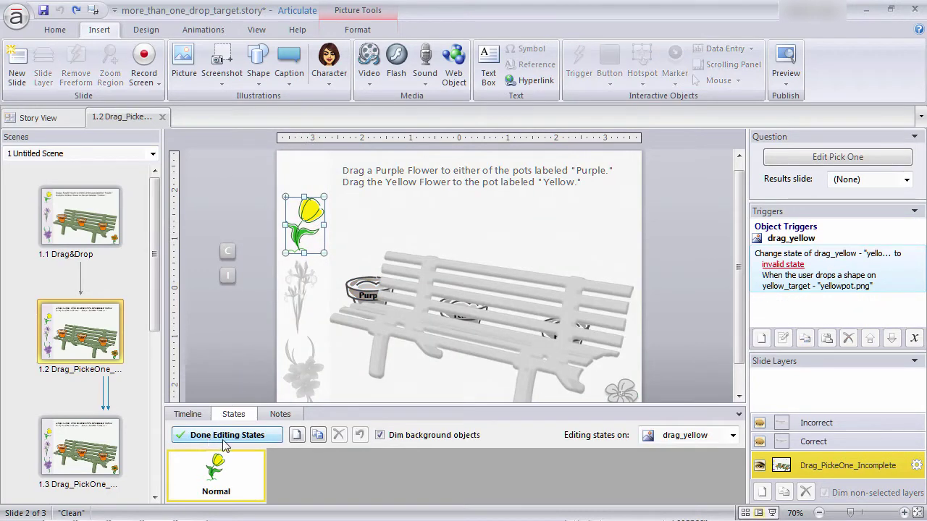
pyautogui.click(295, 435)
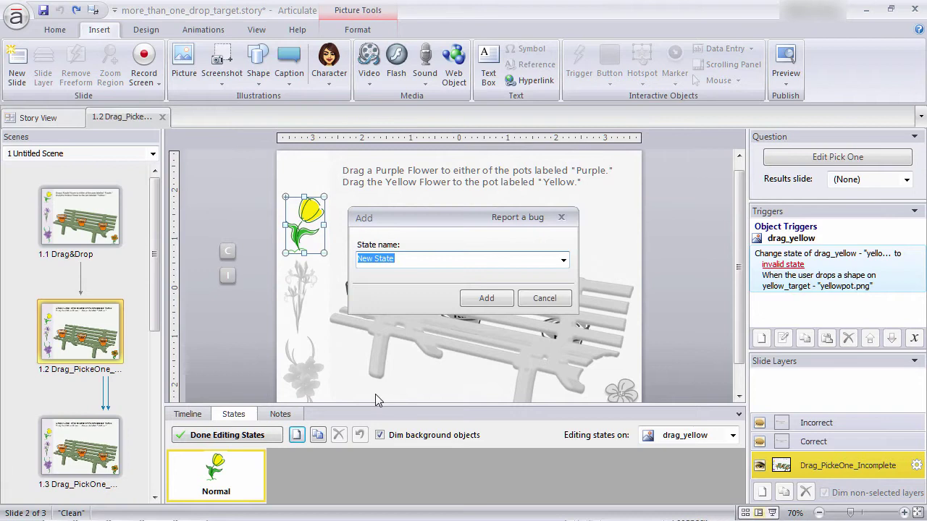
pyautogui.click(563, 261)
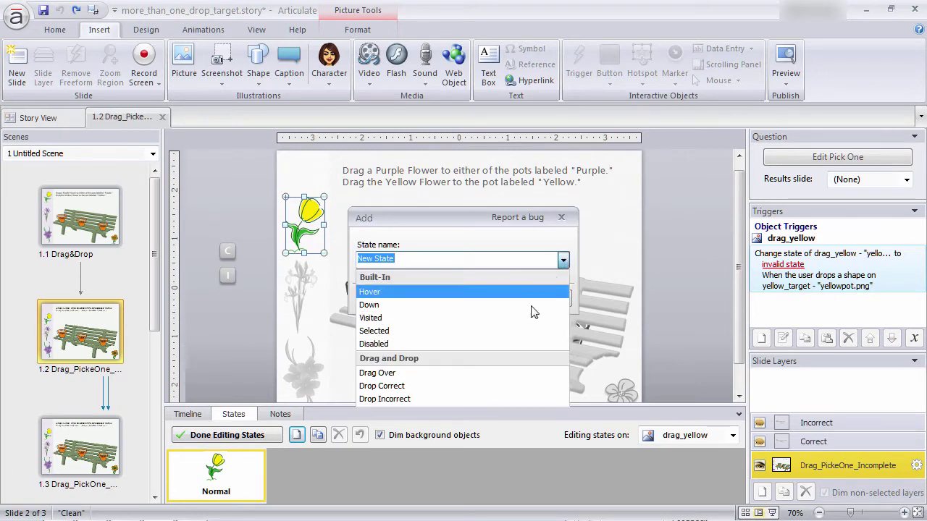
pyautogui.click(494, 386)
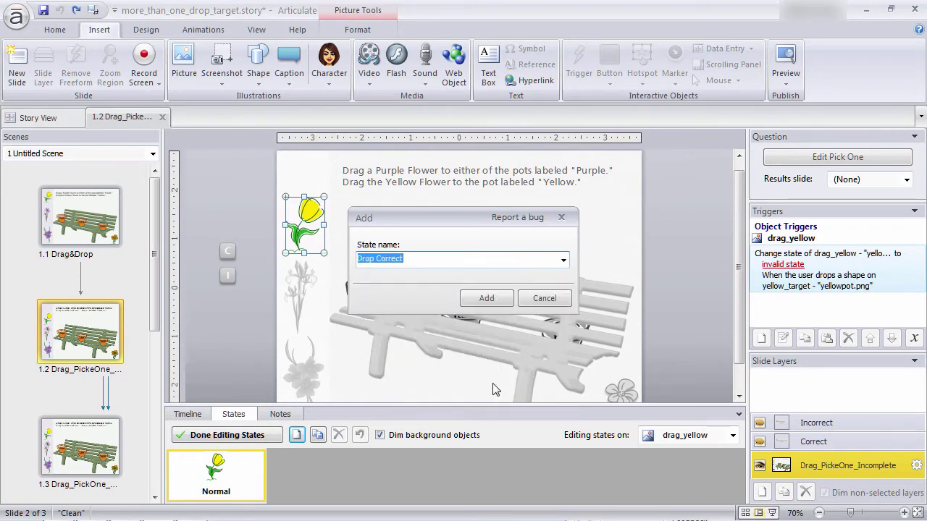
pyautogui.click(487, 298)
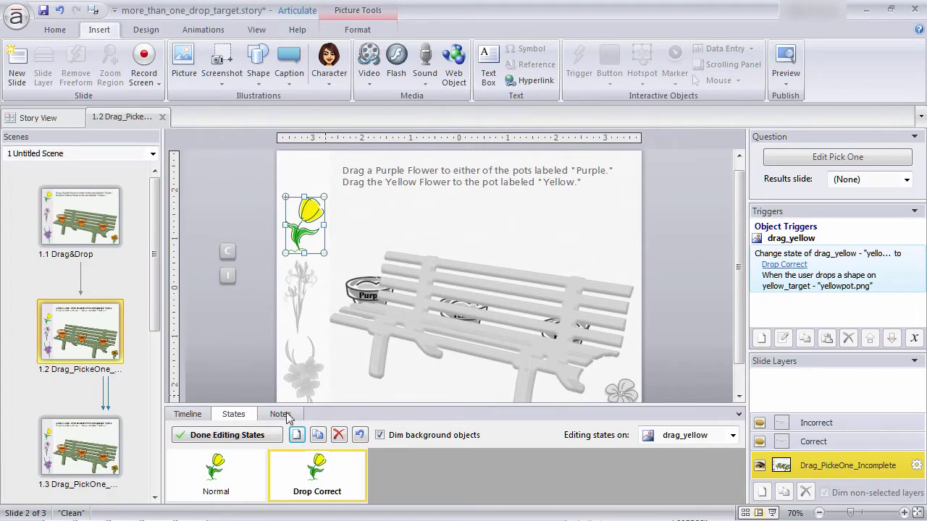
pyautogui.click(245, 435)
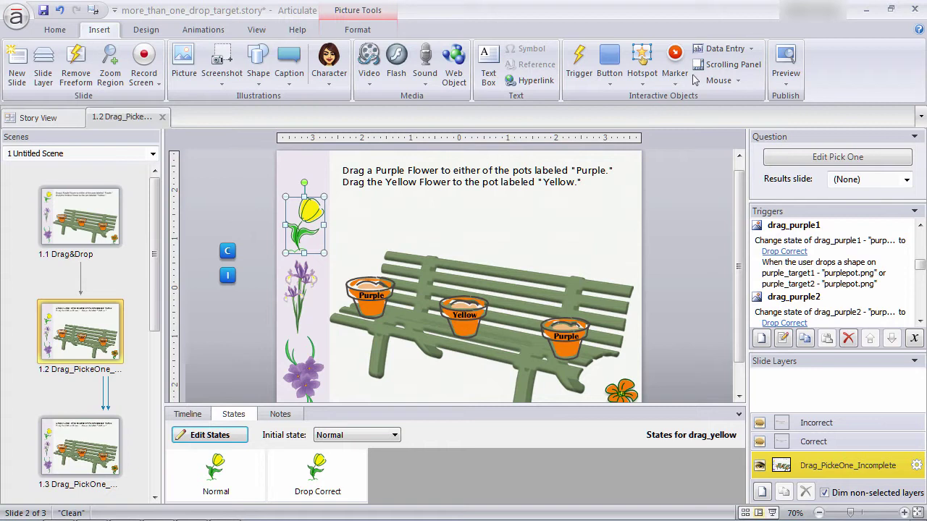
# Step: Check the drag_purple1 trigger's settings, including which purple pots are selected as its drop targets
pyautogui.click(804, 246)
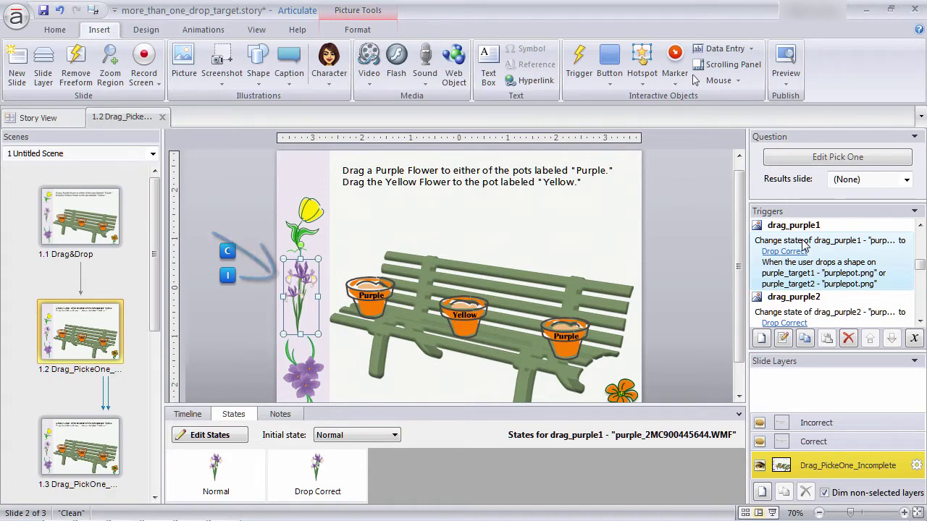
pyautogui.doubleClick(802, 245)
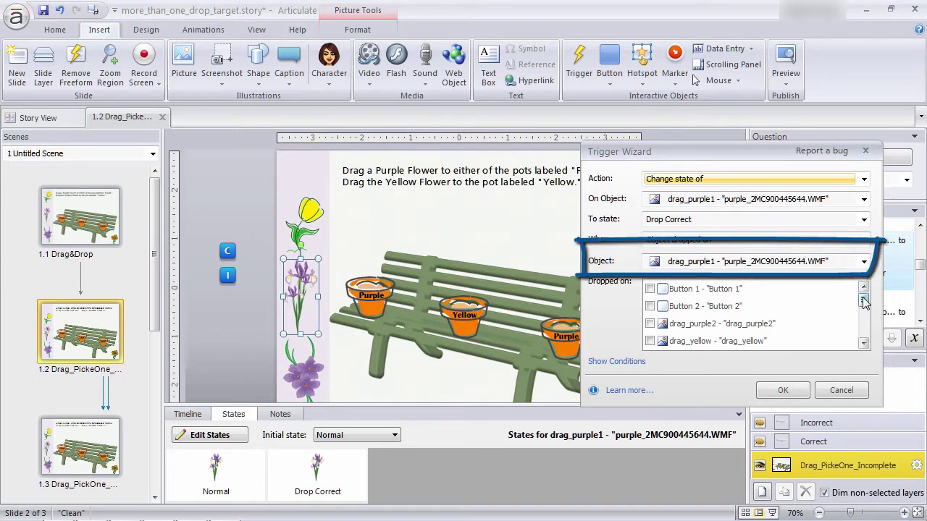
pyautogui.scroll(-3, 864, 302)
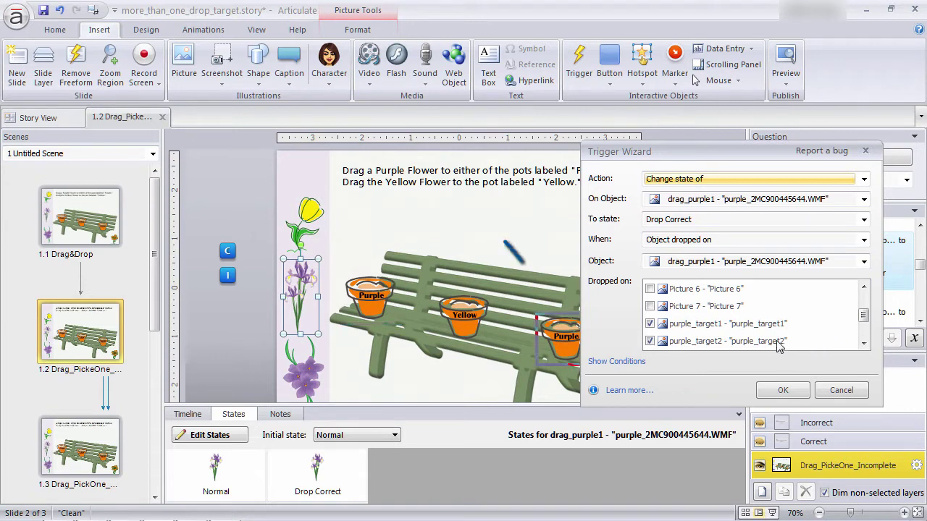
pyautogui.click(783, 392)
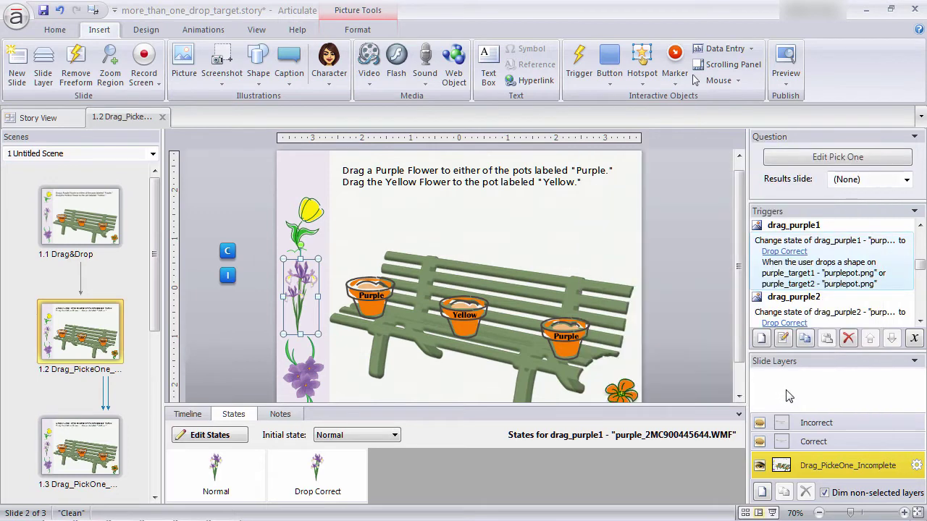
# Step: Examine the drag_yellow trigger's settings and its list of drop targets
pyautogui.click(919, 322)
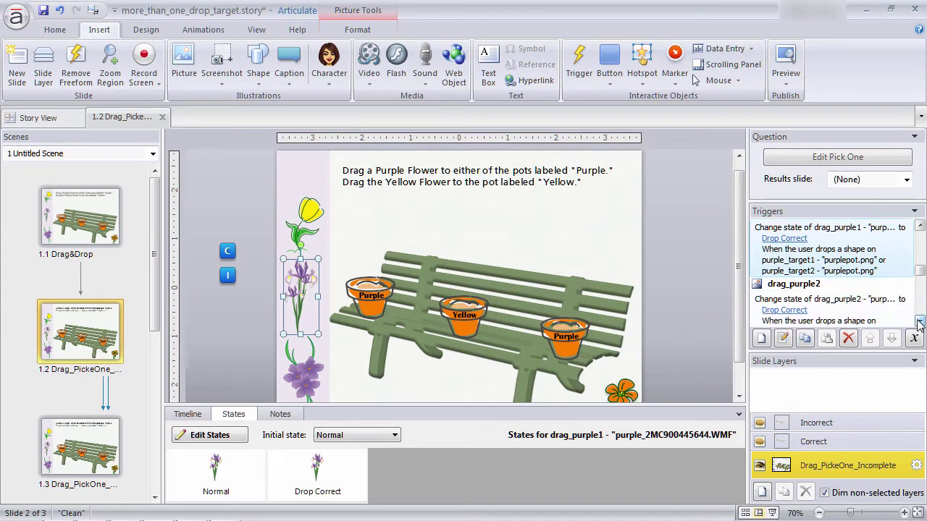
pyautogui.click(919, 321)
pyautogui.click(919, 322)
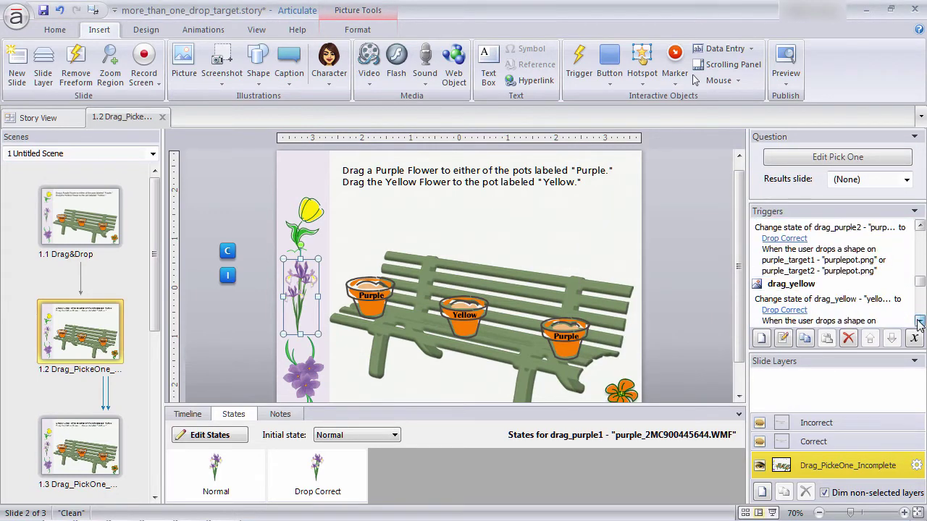
pyautogui.doubleClick(829, 297)
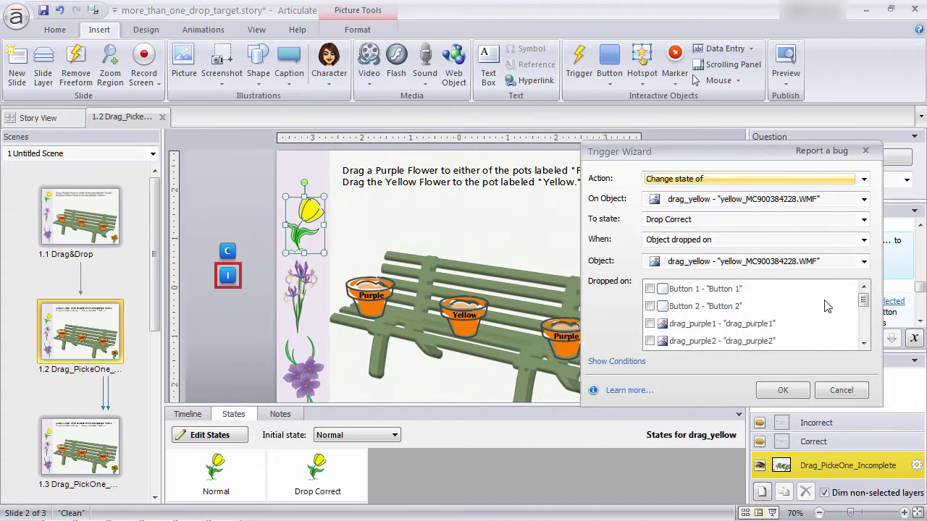
pyautogui.moveTo(863, 302); pyautogui.dragTo(865, 326)
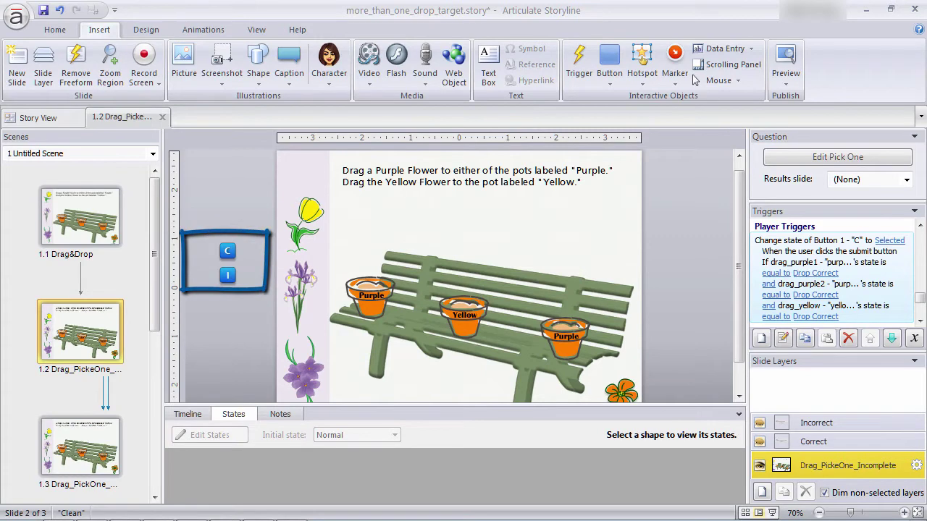
# Step: Review the Pick One question's choices for Button 1 and Button 2, and the conditions on the trigger that selects Button 1
pyautogui.click(771, 164)
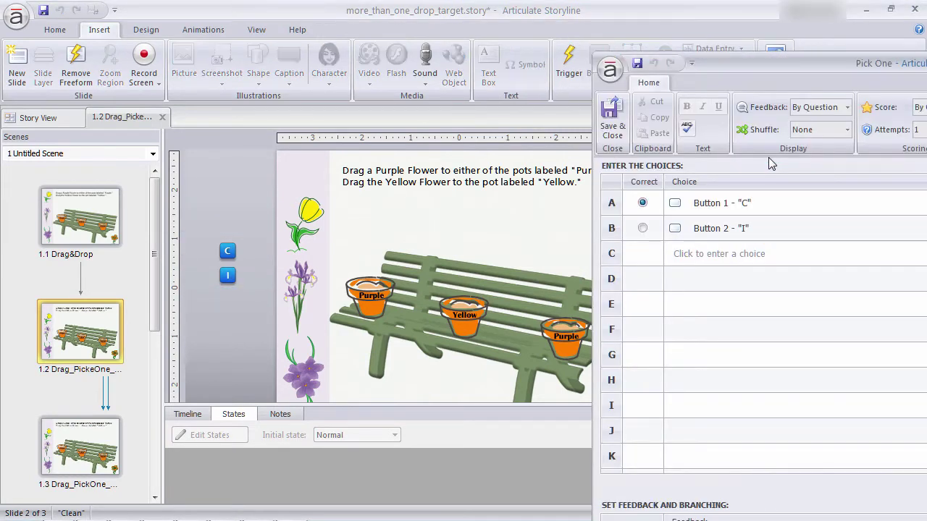
pyautogui.moveTo(796, 63); pyautogui.dragTo(782, 66)
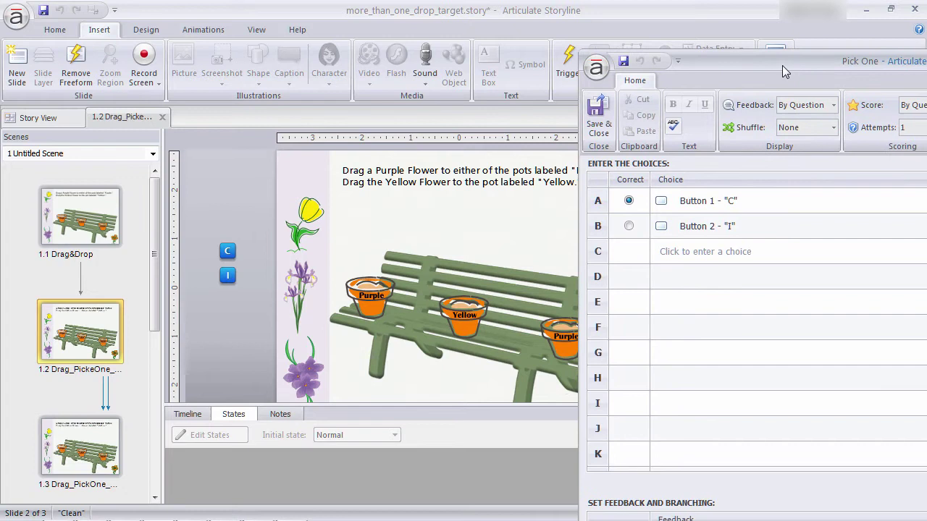
pyautogui.click(759, 207)
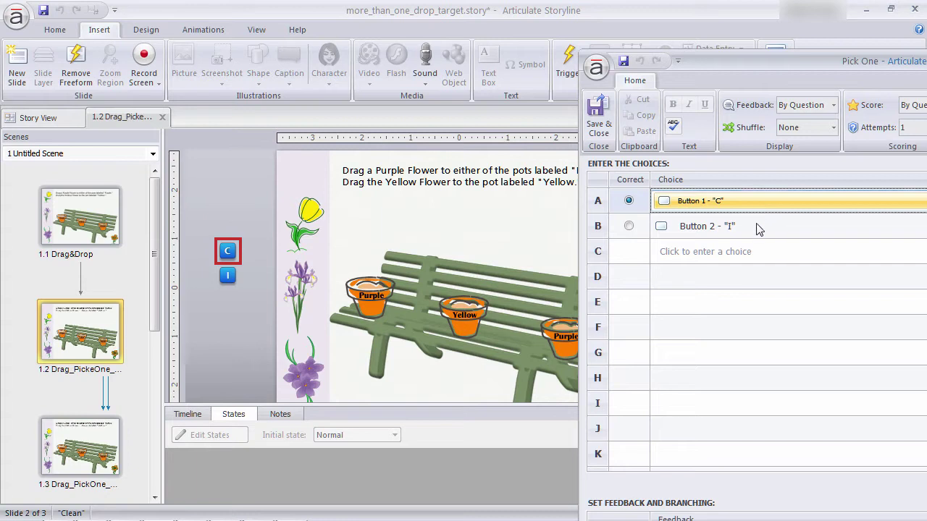
pyautogui.click(759, 228)
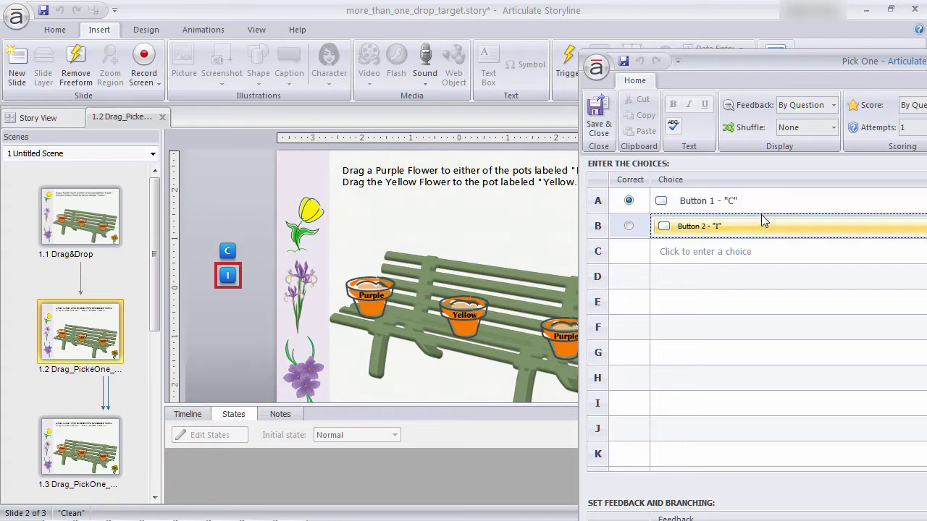
pyautogui.click(765, 209)
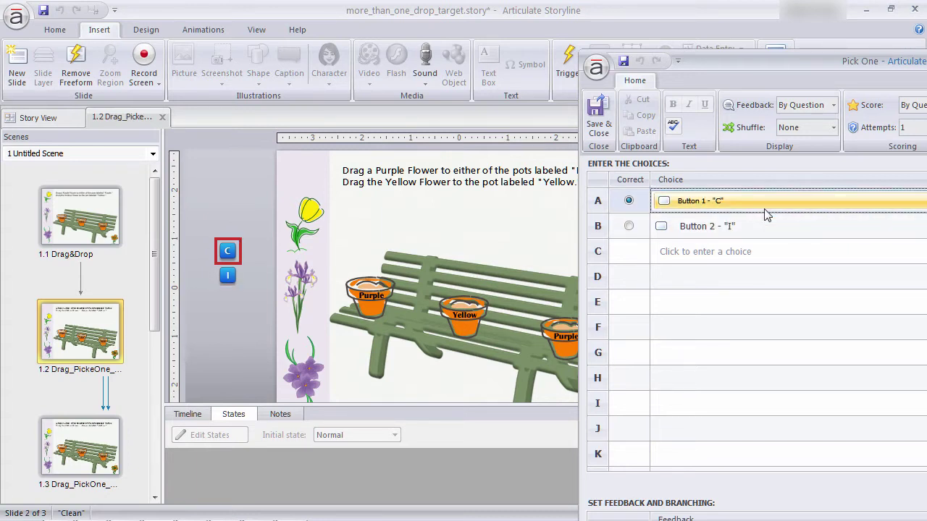
pyautogui.click(602, 109)
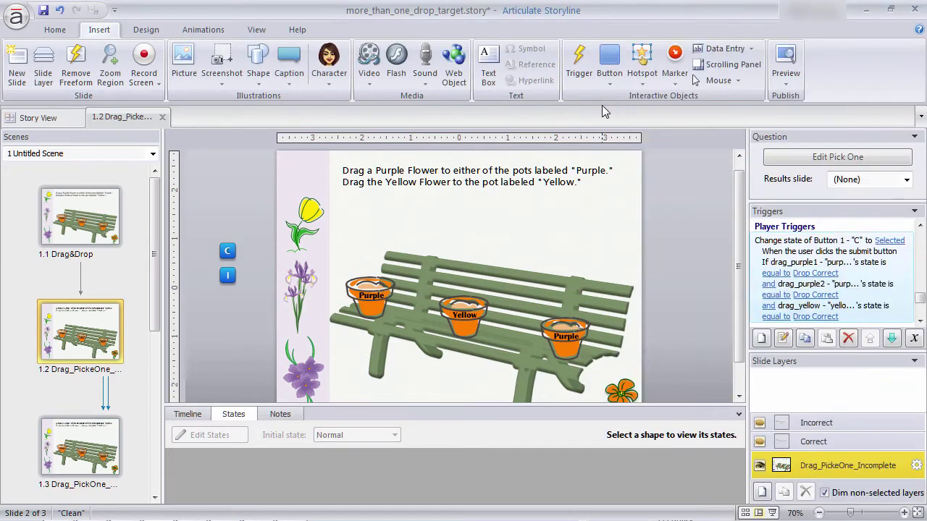
pyautogui.doubleClick(773, 244)
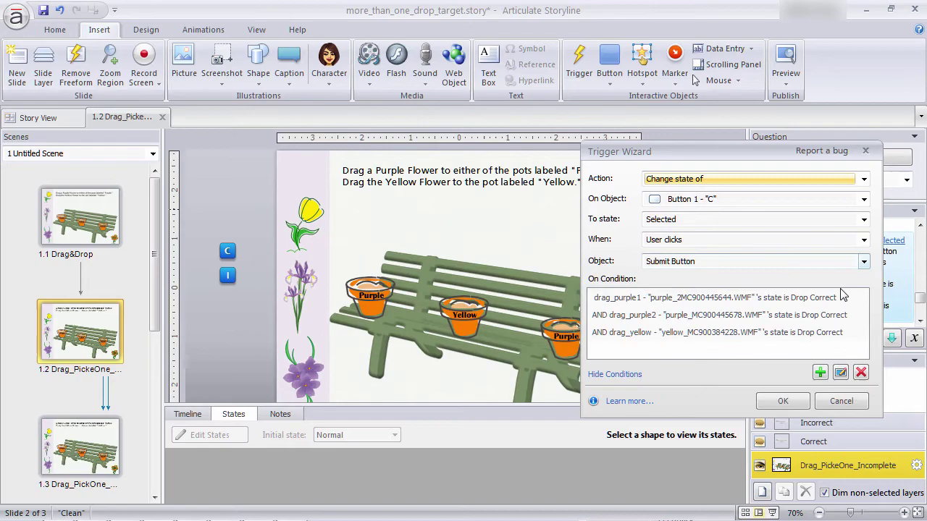
pyautogui.click(785, 400)
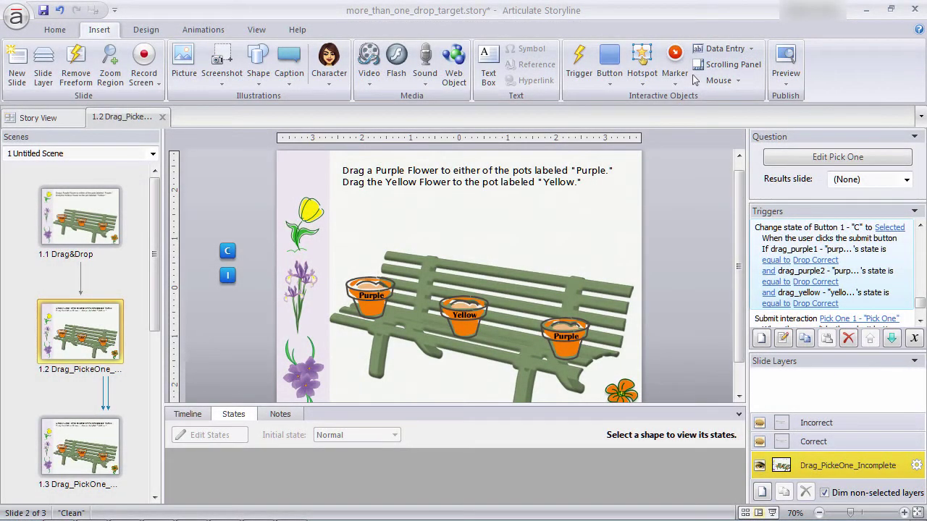
# Step: Create a trigger that changes the state of Button 2 to Selected when the user clicks the Submit Button
pyautogui.click(759, 339)
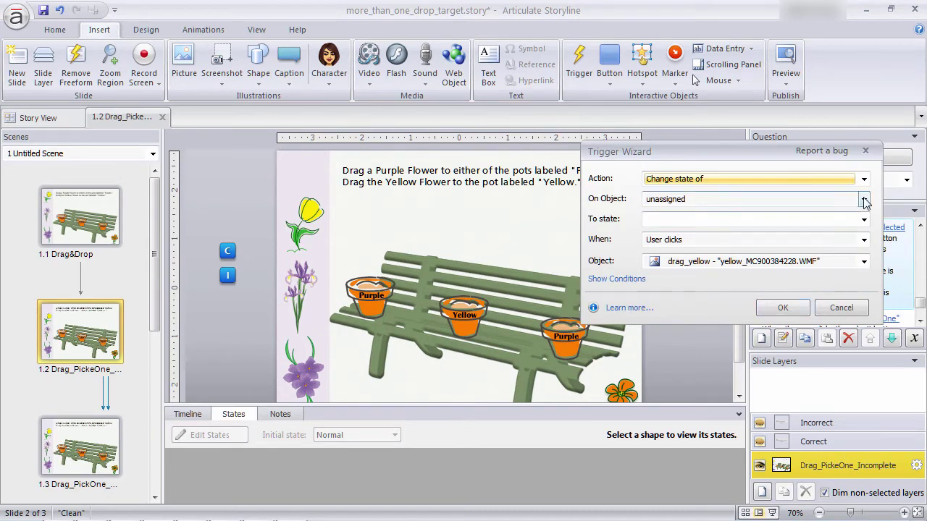
pyautogui.click(864, 200)
pyautogui.click(848, 165)
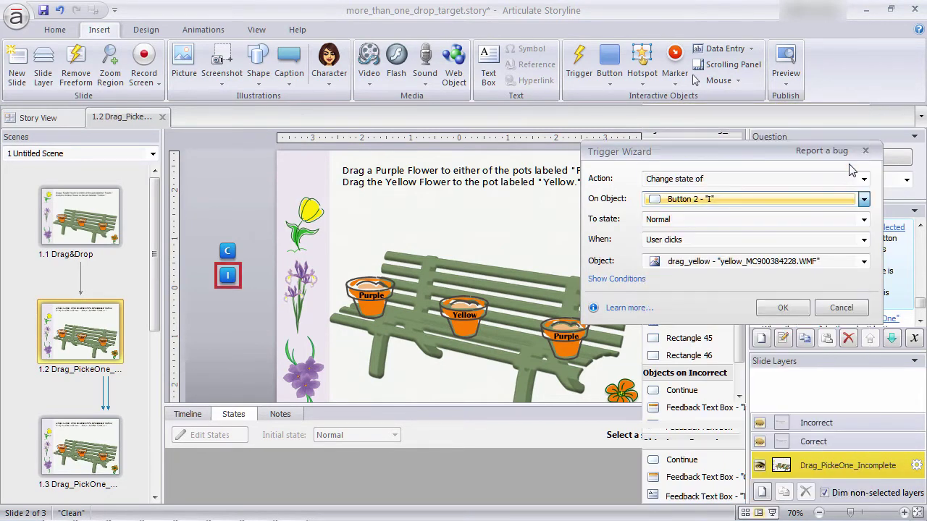
pyautogui.click(864, 219)
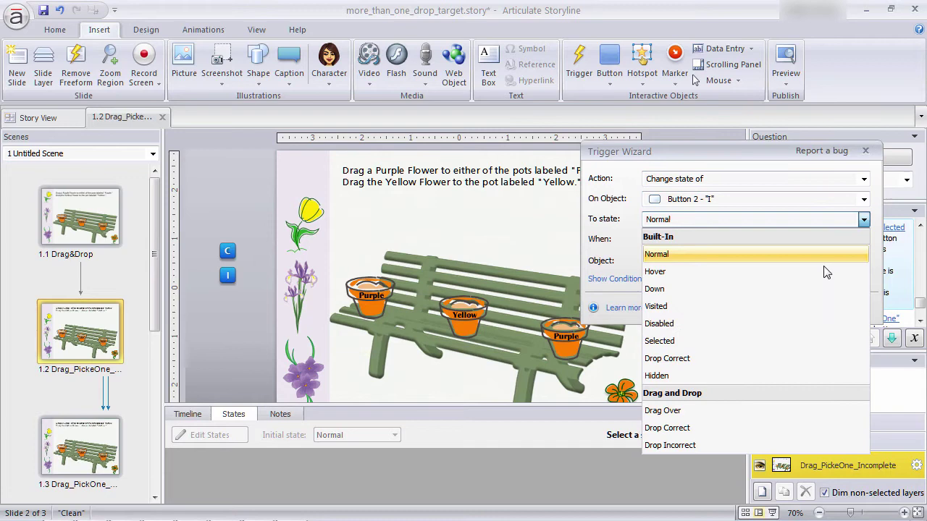
pyautogui.click(782, 341)
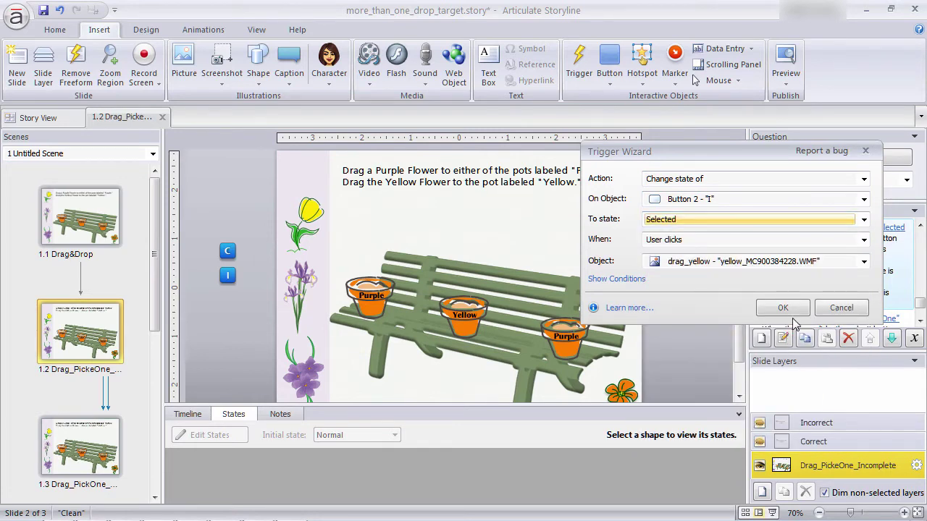
pyautogui.click(866, 266)
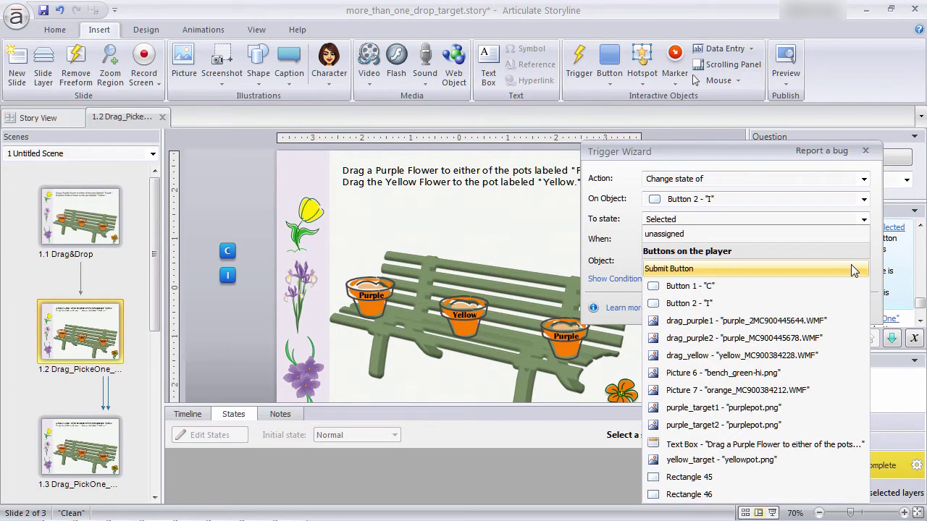
pyautogui.click(851, 264)
# Step: Add a shape condition to the Button 2 trigger requiring that drag_purple1's state is not equal to Drop Correct
pyautogui.click(630, 279)
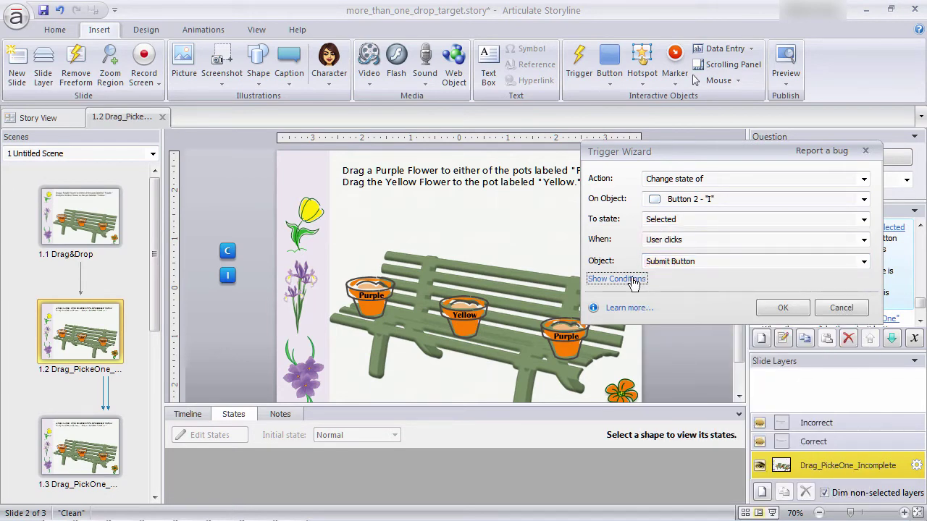
pyautogui.click(820, 371)
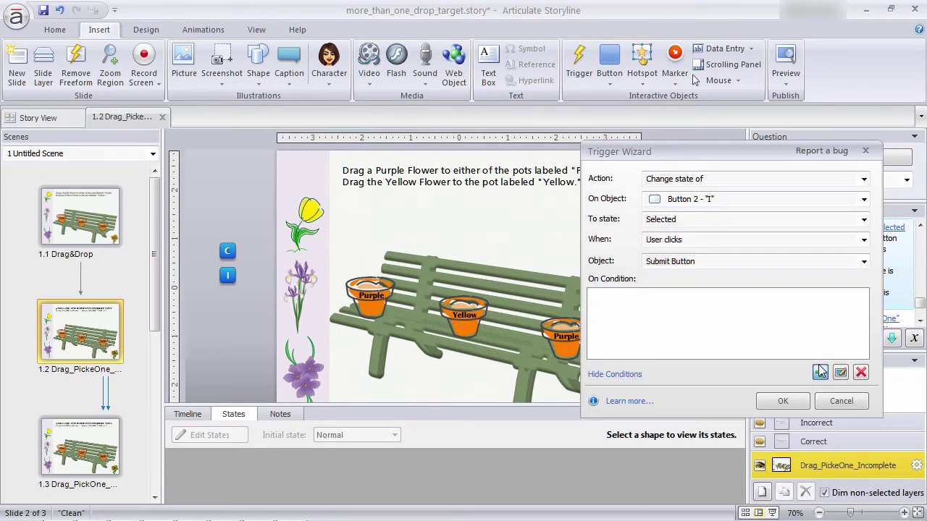
pyautogui.click(740, 252)
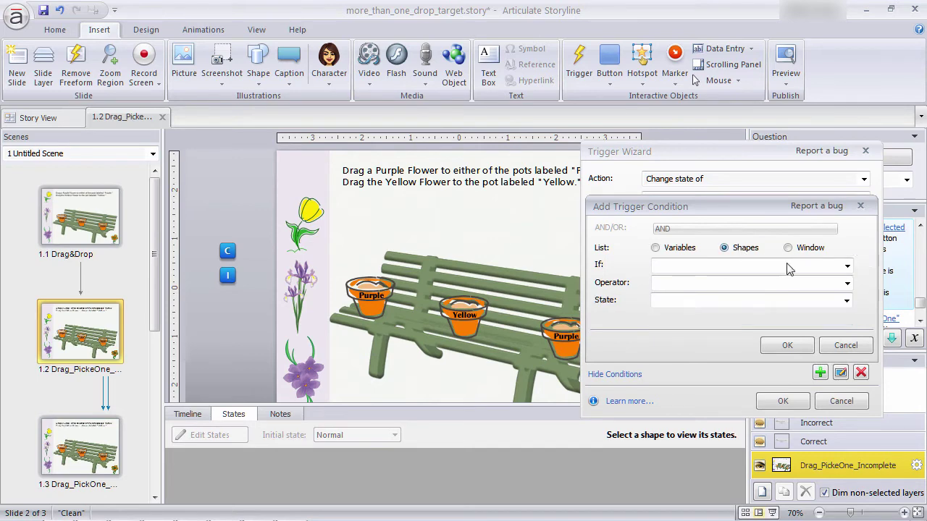
pyautogui.click(847, 266)
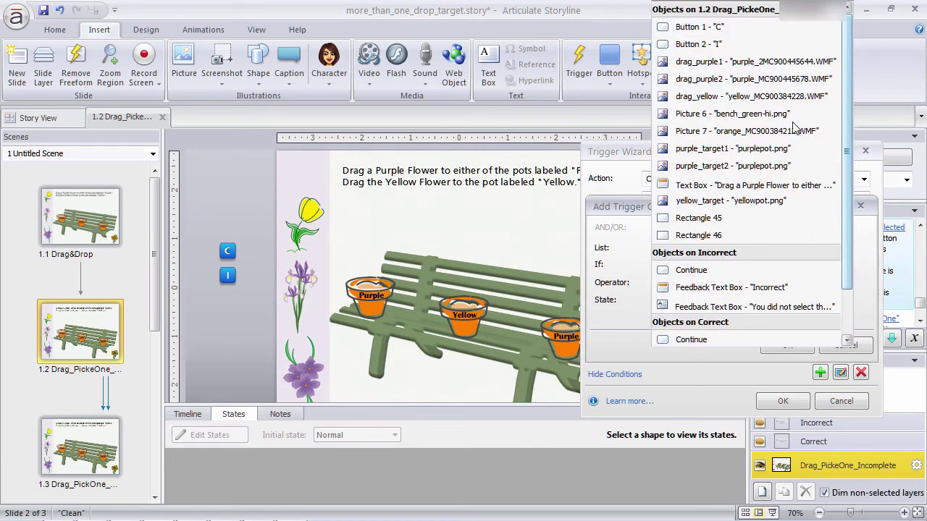
pyautogui.click(789, 63)
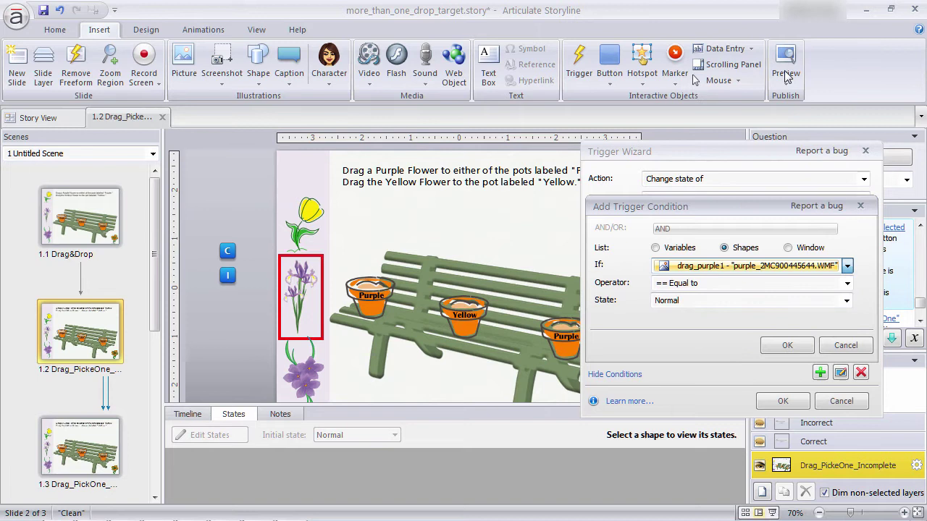
pyautogui.click(847, 283)
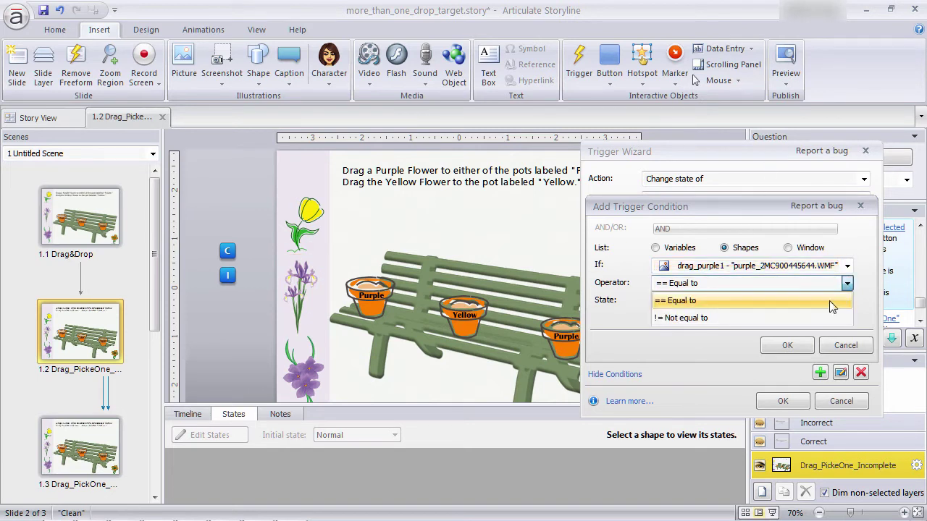
pyautogui.click(827, 316)
pyautogui.click(846, 301)
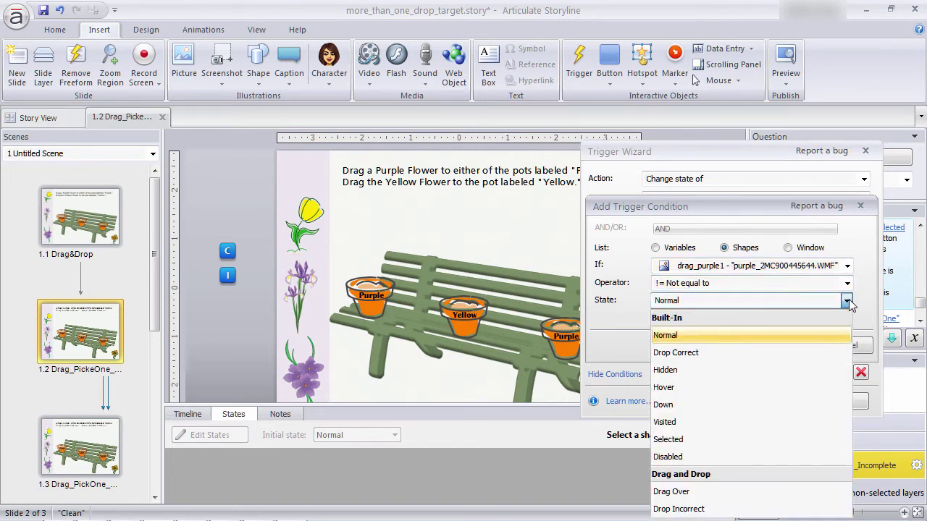
pyautogui.click(800, 349)
pyautogui.click(787, 346)
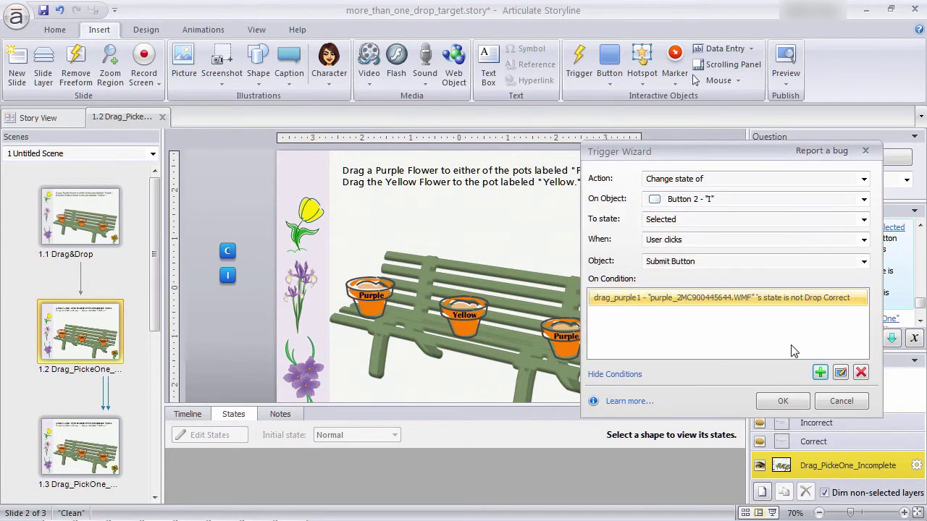
# Step: Add an OR shape condition to the trigger for drag_purple2's state not equal to Drop Correct
pyautogui.click(819, 373)
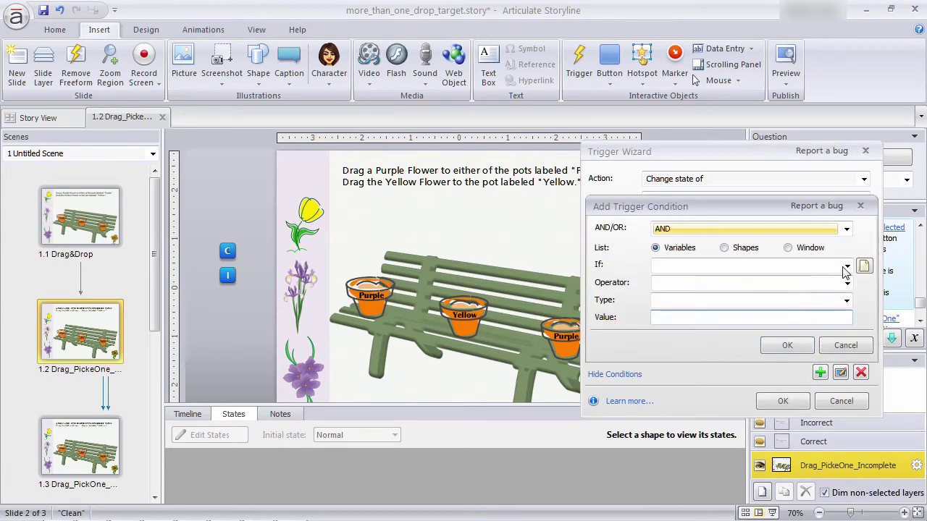
pyautogui.click(845, 229)
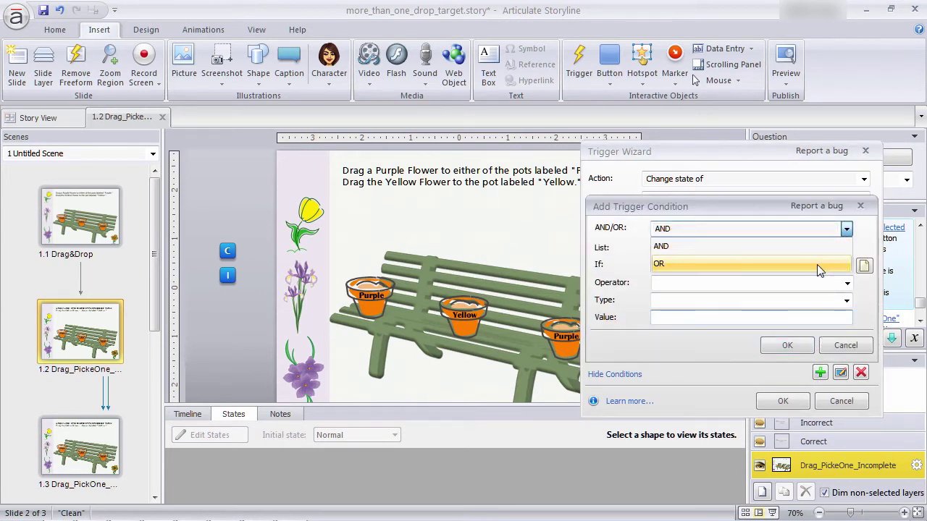
pyautogui.click(817, 264)
pyautogui.click(725, 248)
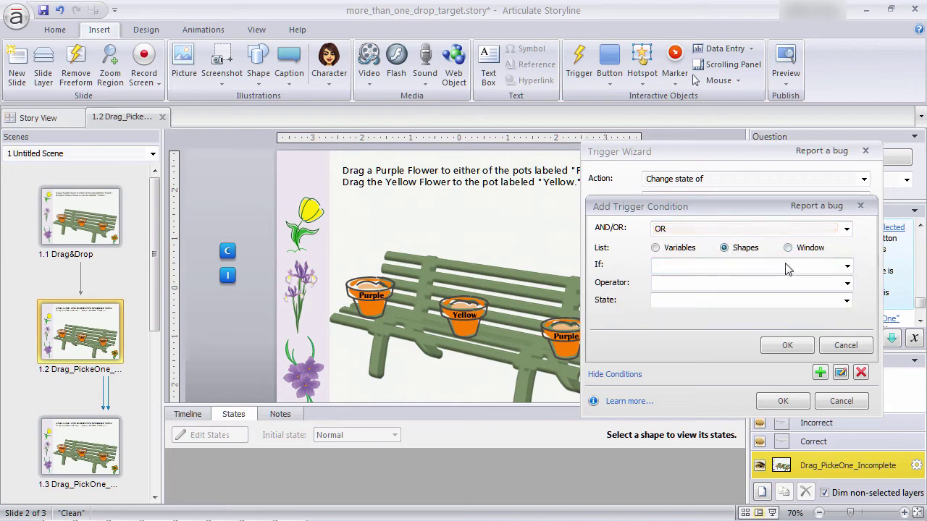
pyautogui.click(846, 266)
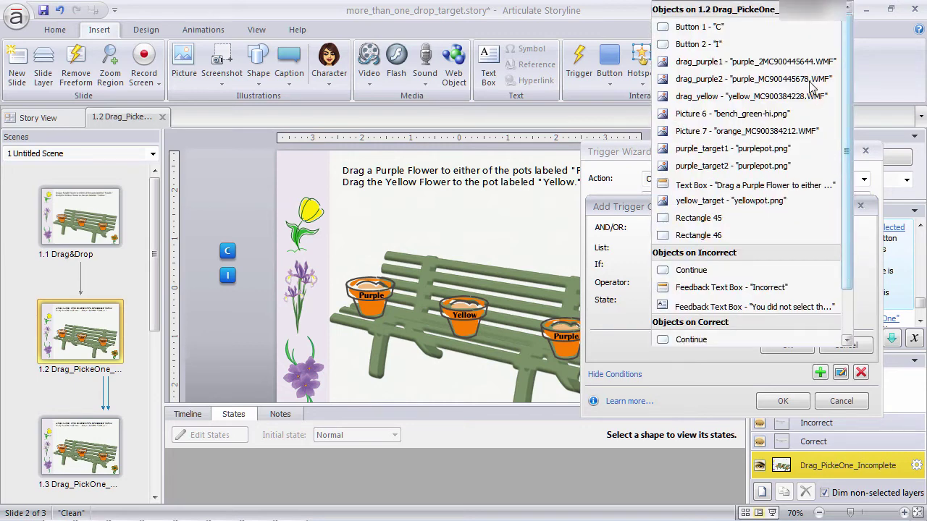
pyautogui.click(810, 79)
pyautogui.click(846, 283)
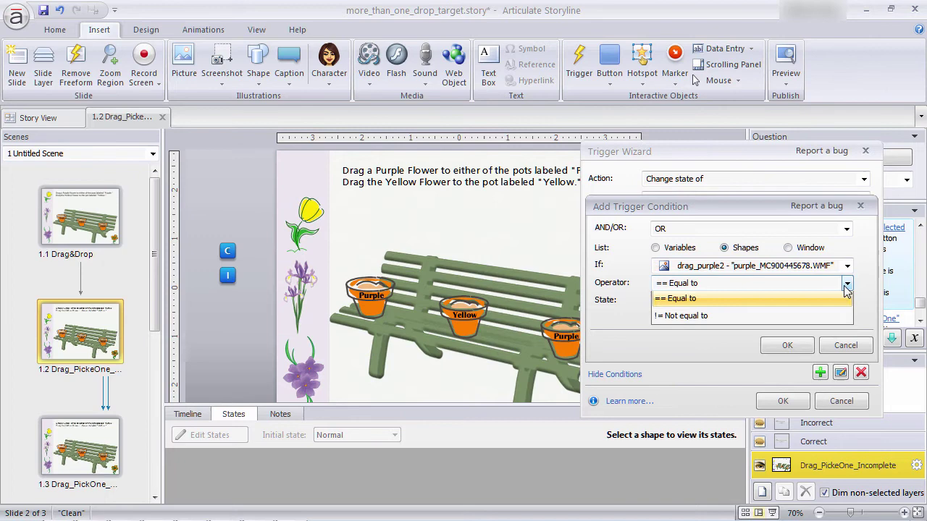
pyautogui.click(831, 316)
pyautogui.click(845, 301)
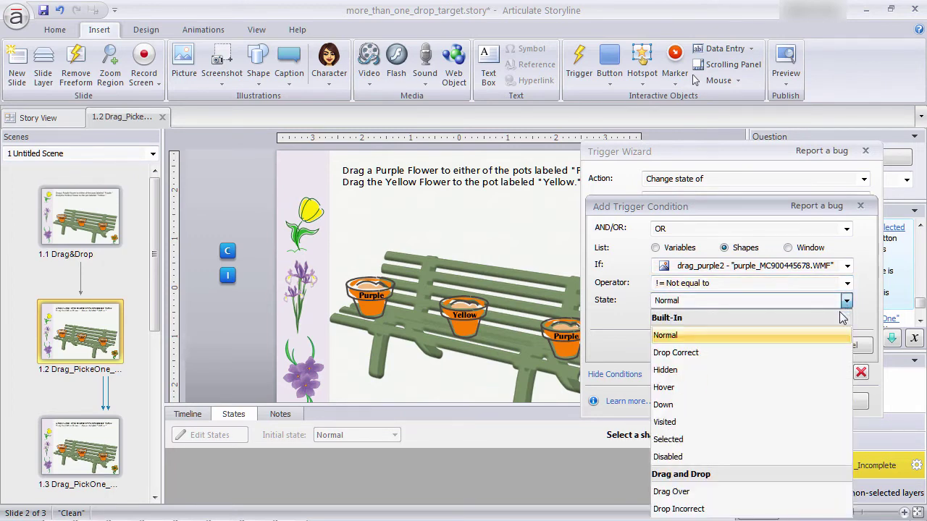
pyautogui.click(819, 347)
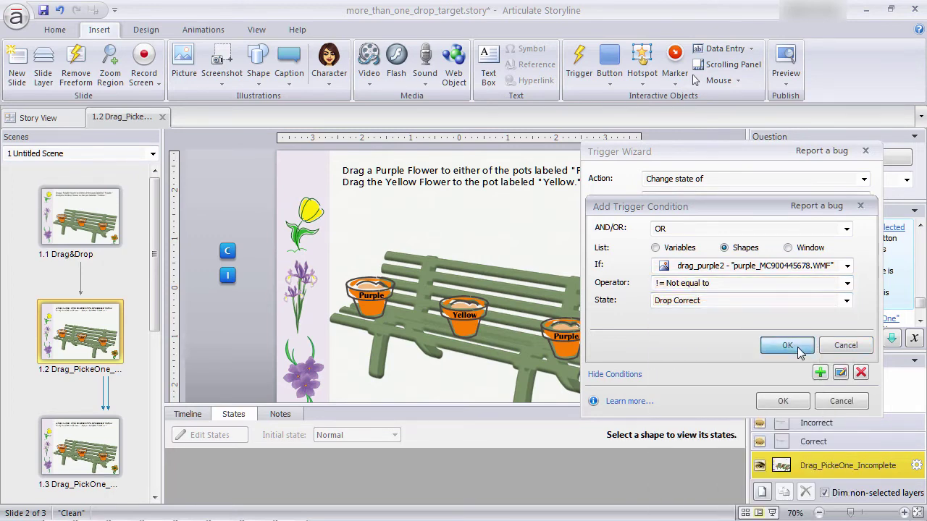
pyautogui.click(787, 345)
# Step: Add another OR shape condition to the trigger for drag_yellow's state not equal to Drop Correct
pyautogui.click(820, 372)
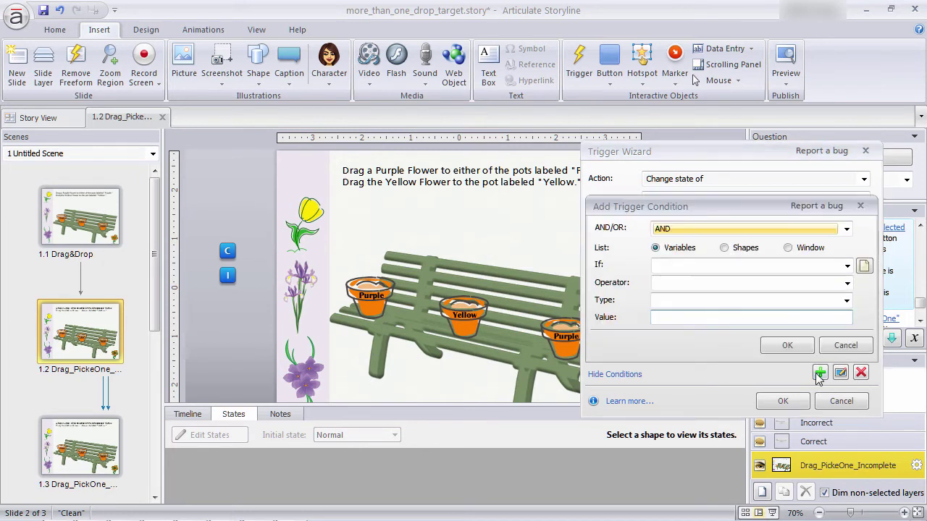
pyautogui.click(844, 230)
pyautogui.click(817, 262)
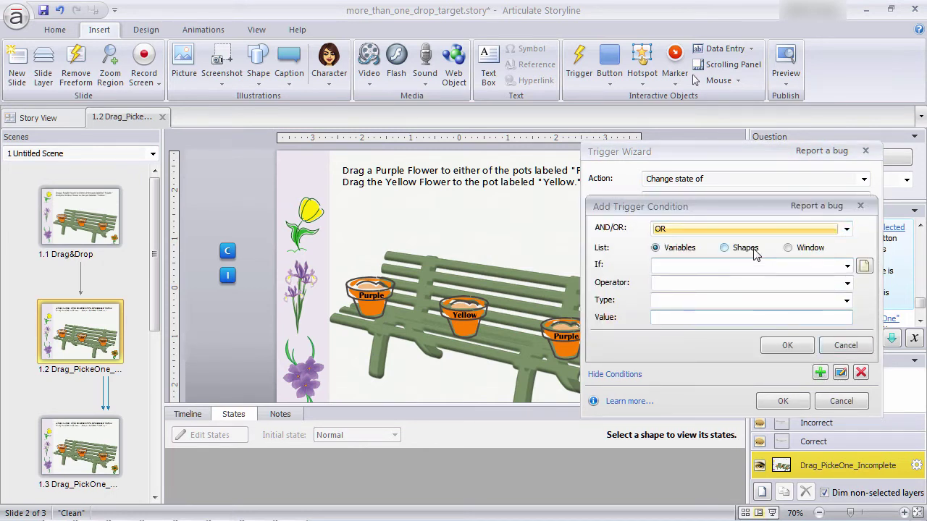
pyautogui.click(754, 249)
pyautogui.click(847, 266)
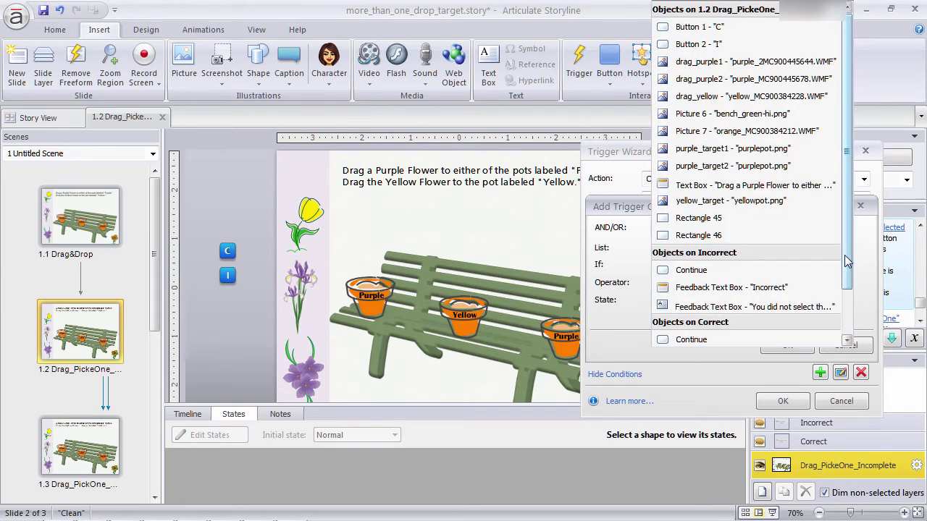
pyautogui.click(795, 97)
pyautogui.click(847, 283)
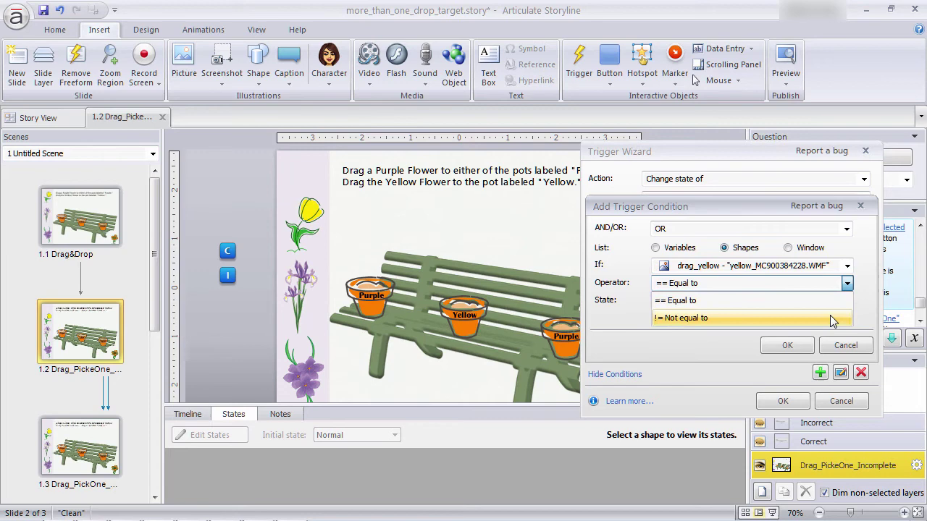
pyautogui.click(829, 317)
pyautogui.click(847, 301)
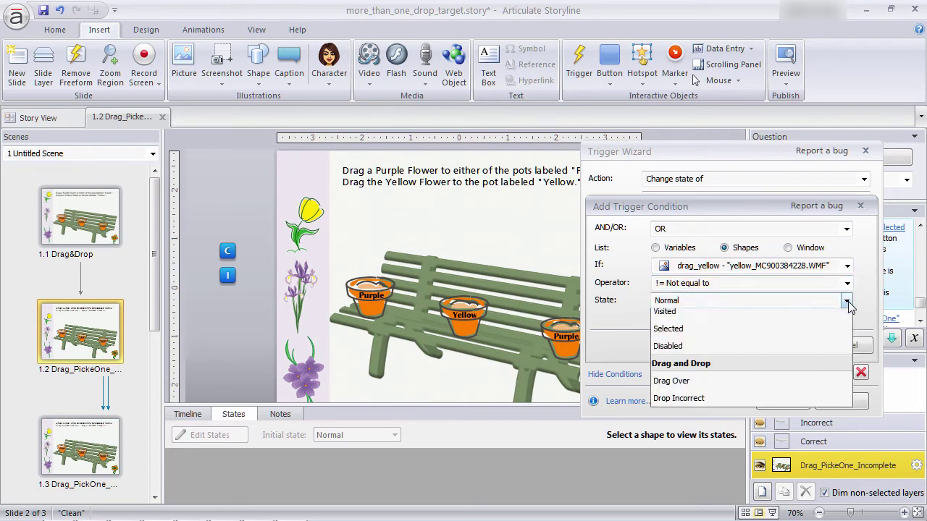
pyautogui.click(821, 352)
pyautogui.click(804, 346)
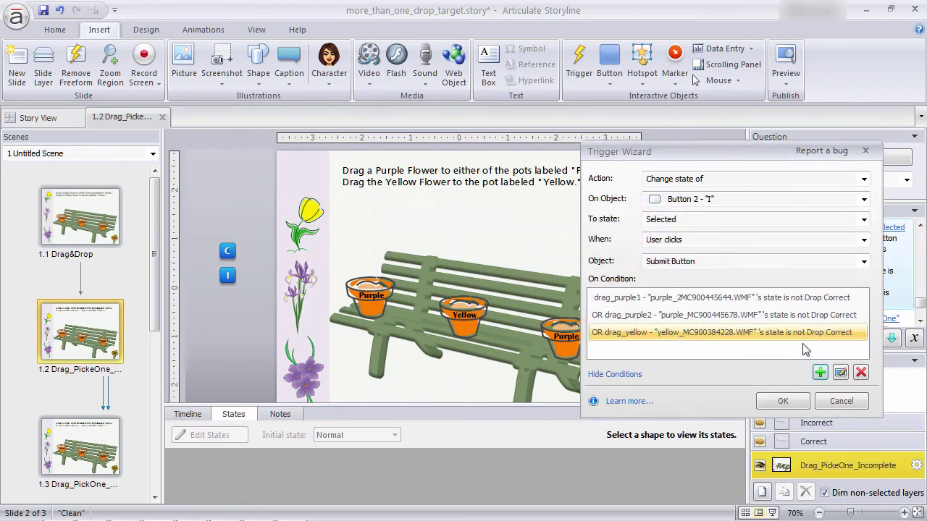
# Step: Save the Button 2 trigger and move the Submit interaction trigger below it in the order
pyautogui.click(781, 400)
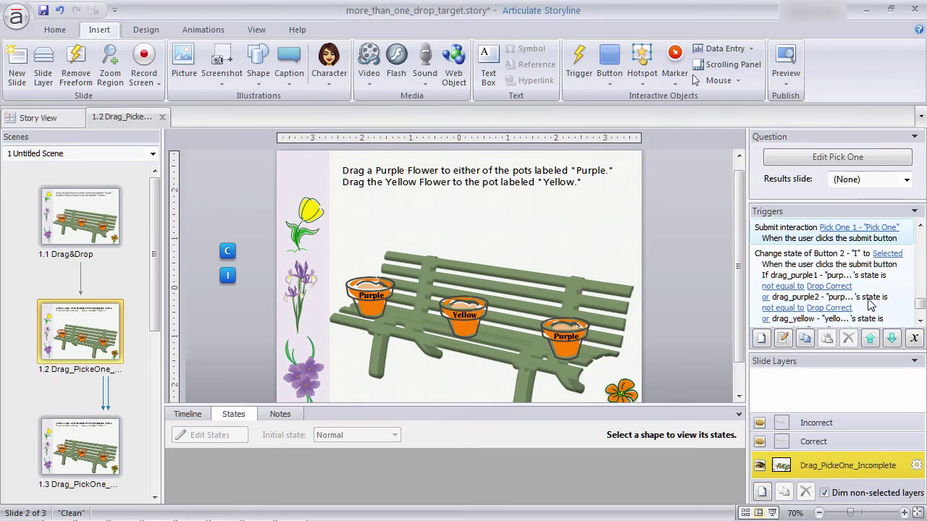
pyautogui.click(893, 338)
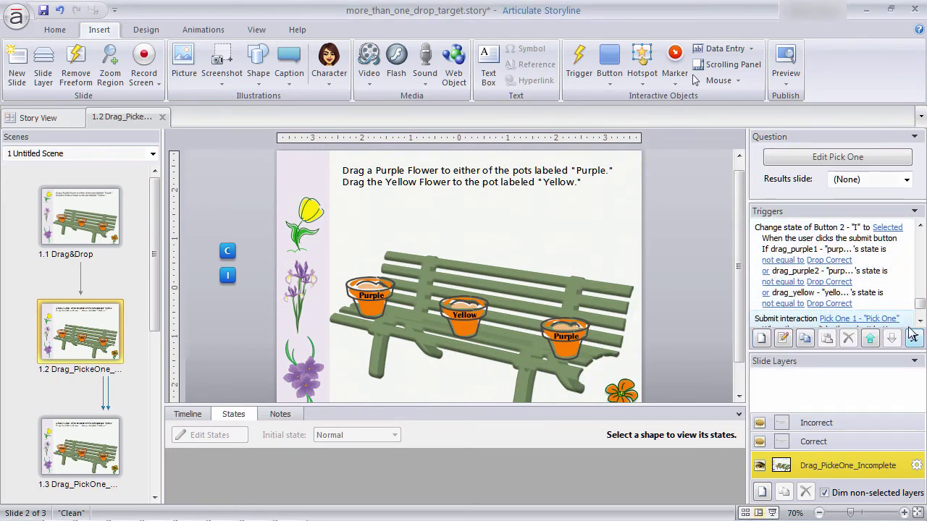
pyautogui.click(918, 322)
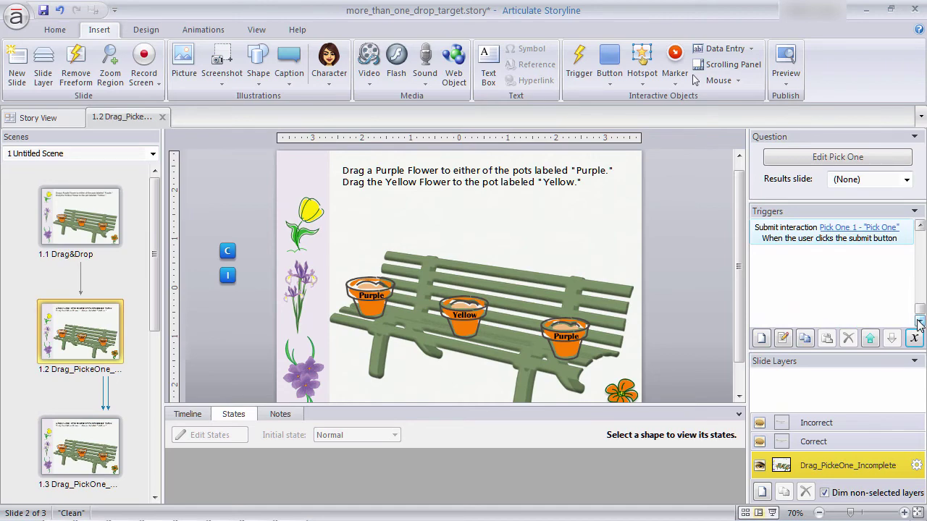
# Step: Preview this slide, place the two purple flowers in the purple pots and the yellow tulip in the yellow pot, and submit the answer
pyautogui.click(786, 82)
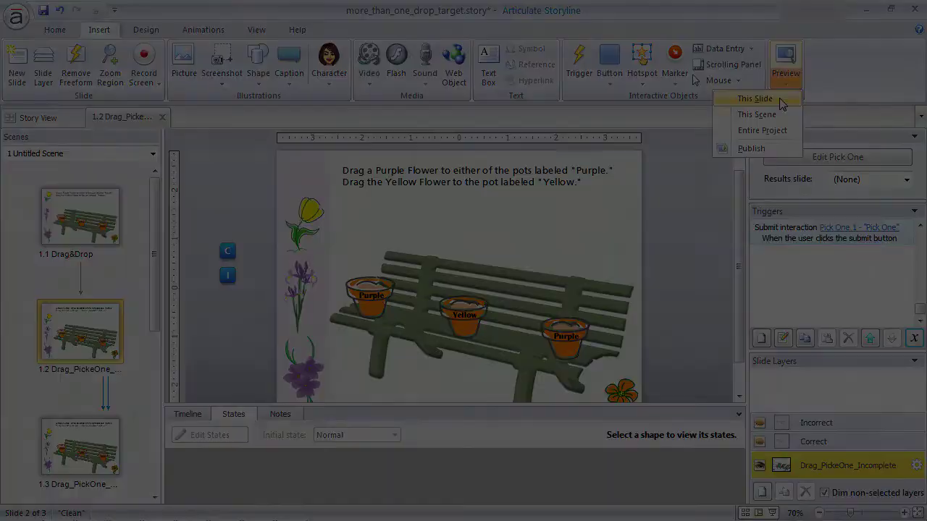
pyautogui.click(753, 97)
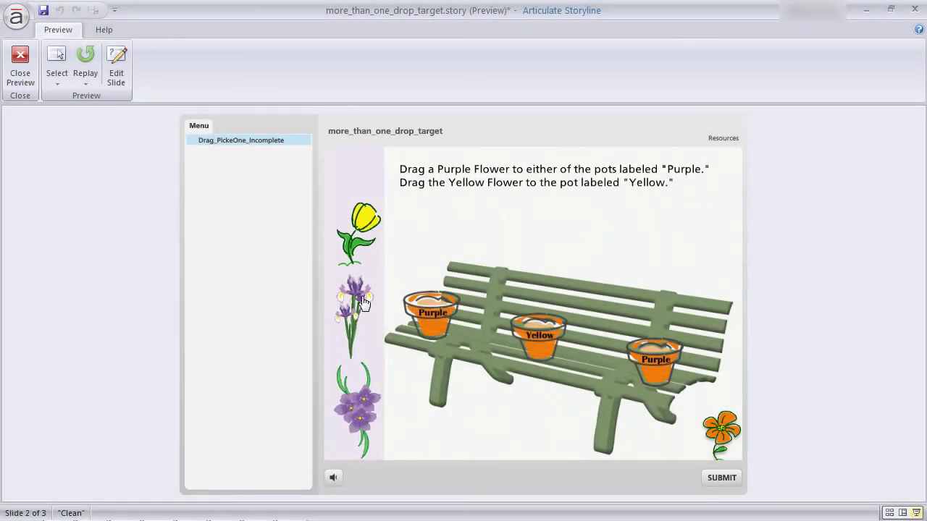
pyautogui.moveTo(362, 303); pyautogui.dragTo(669, 302)
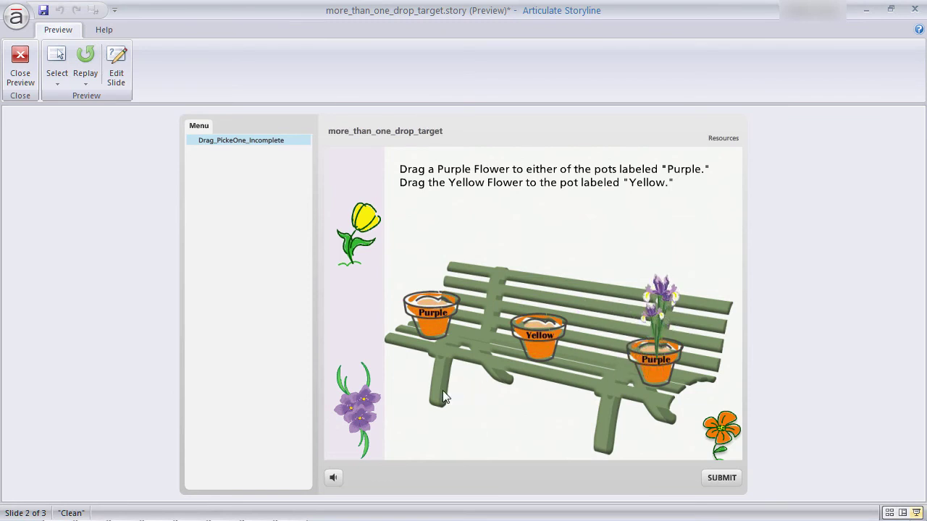
pyautogui.moveTo(374, 410); pyautogui.dragTo(447, 270)
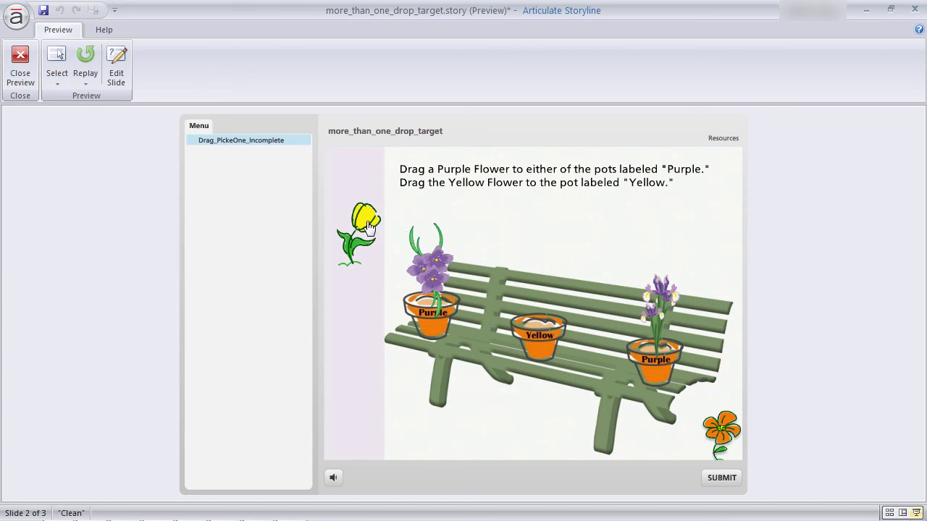
pyautogui.moveTo(369, 226); pyautogui.dragTo(556, 310)
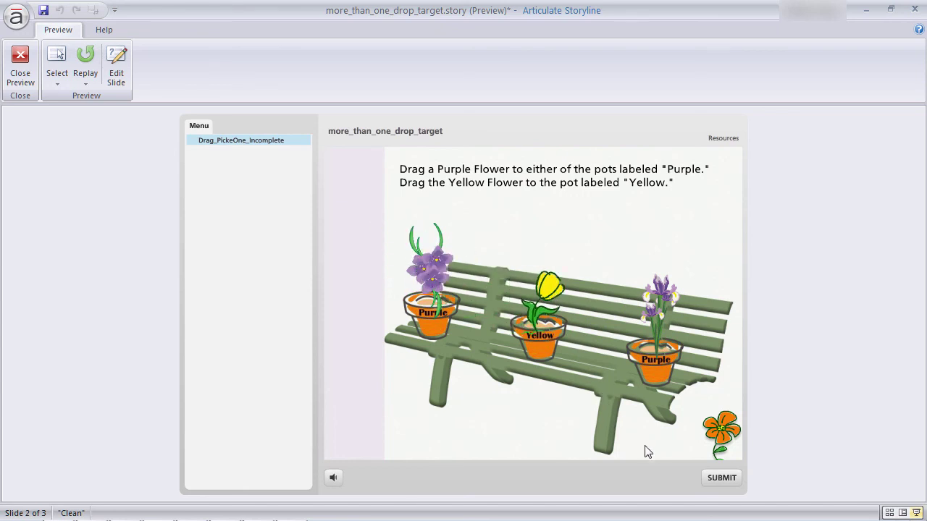
pyautogui.click(728, 482)
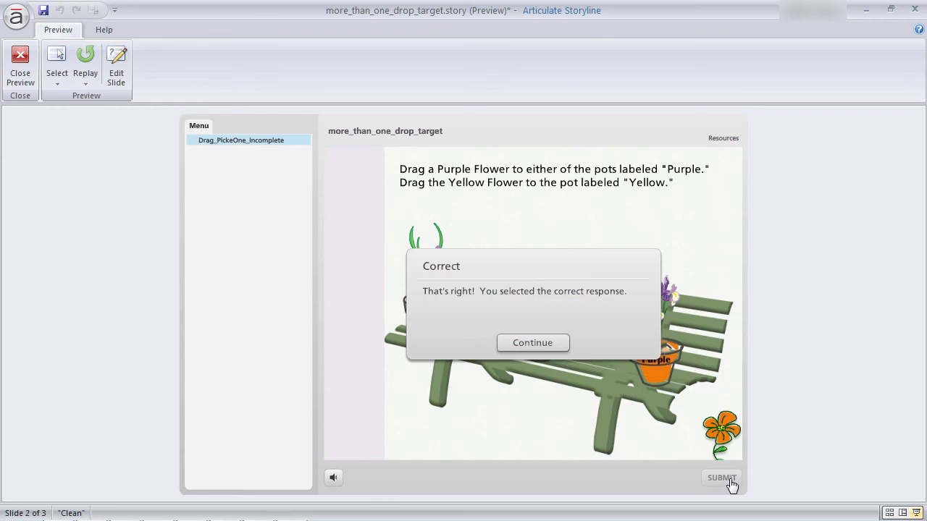